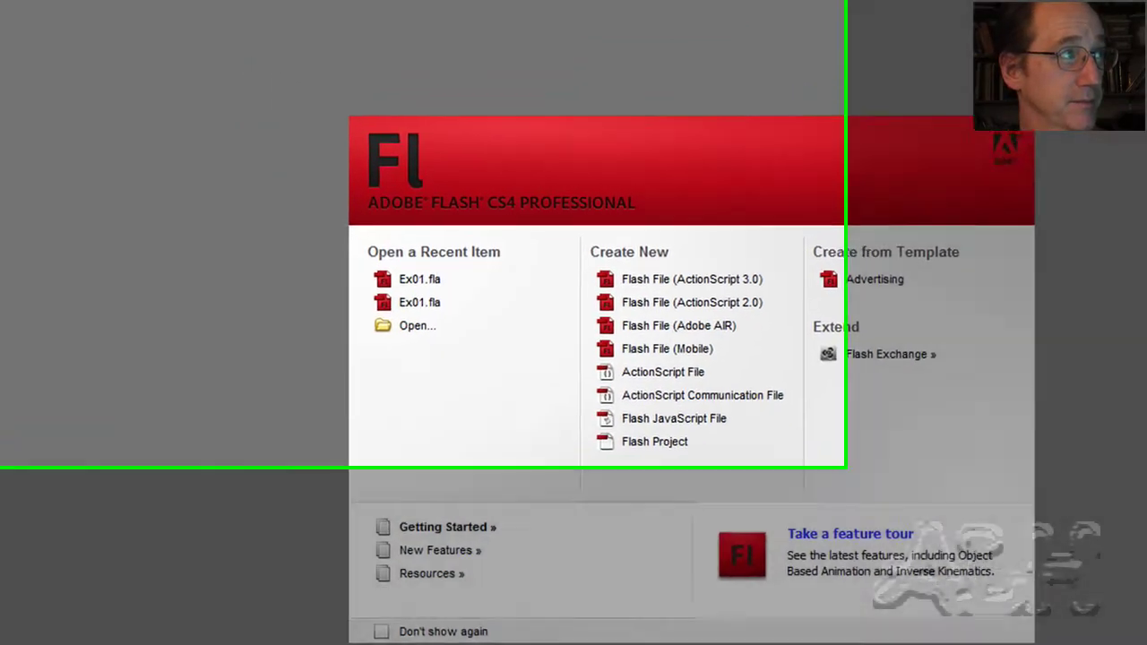
Create a new blank Flash document and save it as Ex01
click(167, 11)
click(191, 36)
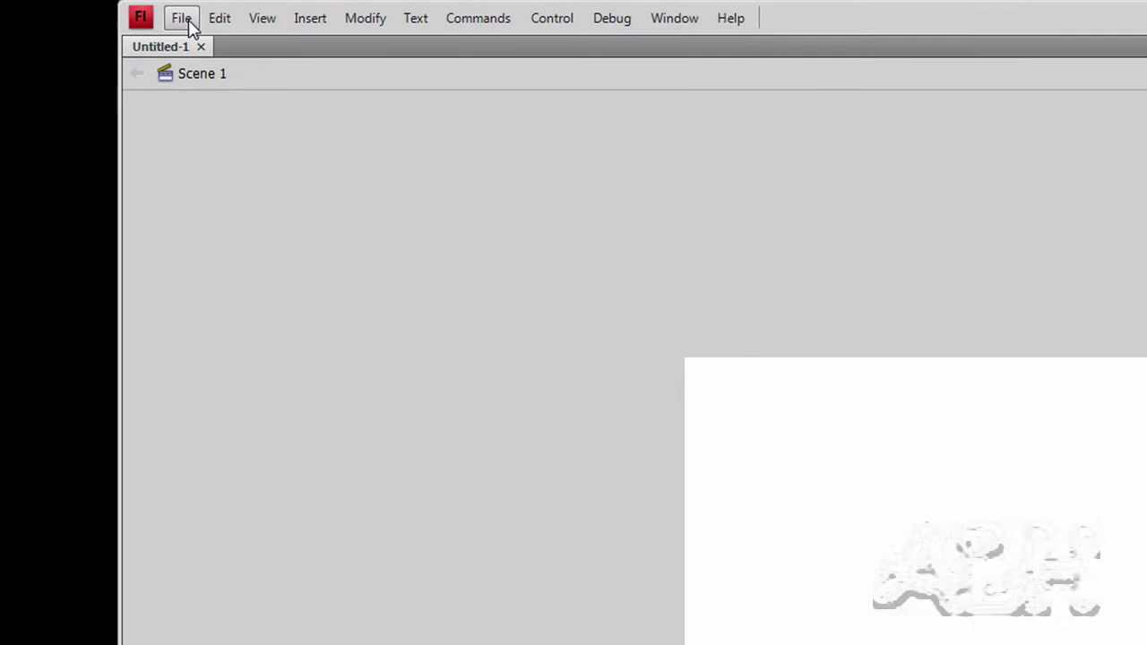
click(184, 20)
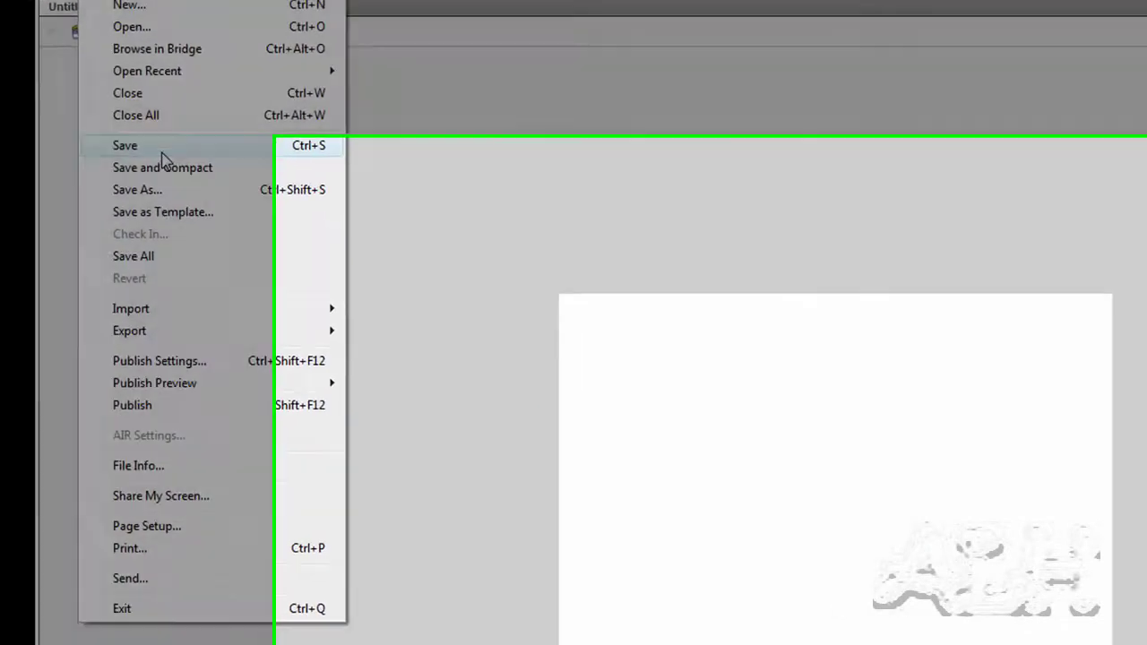
click(251, 197)
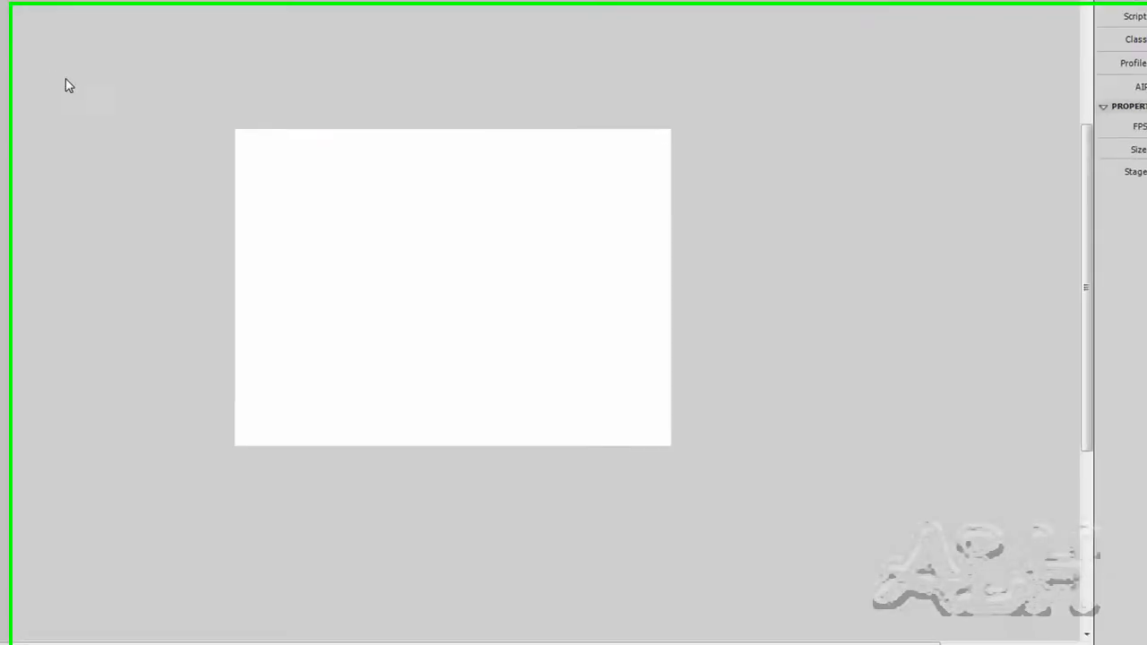
text(Ex01)
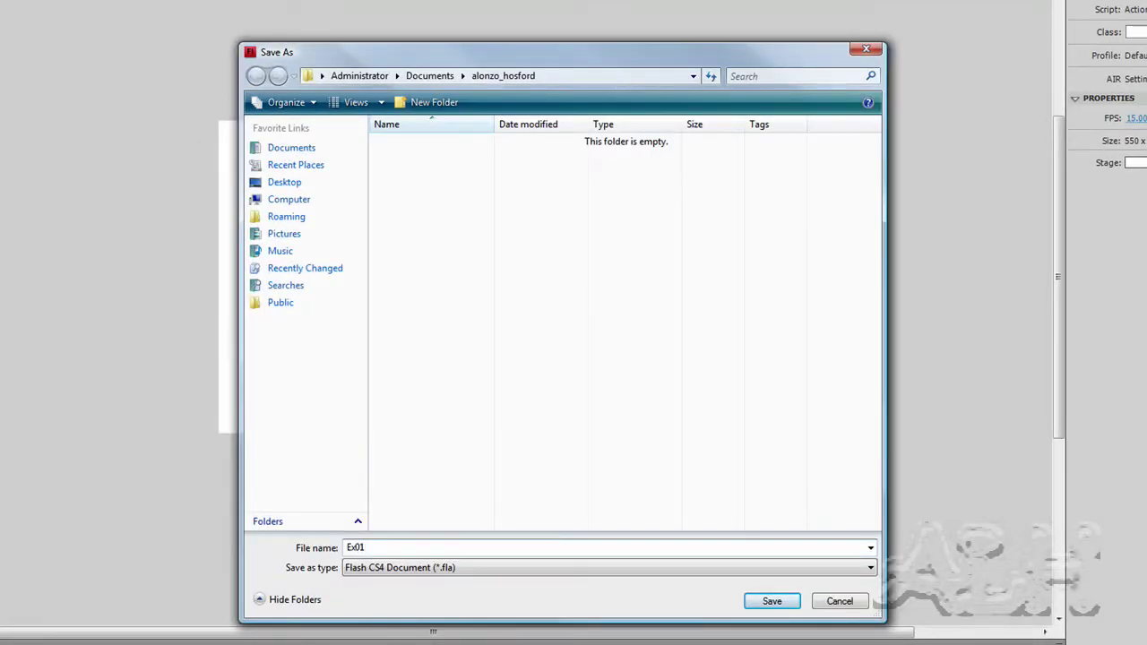
key(Return)
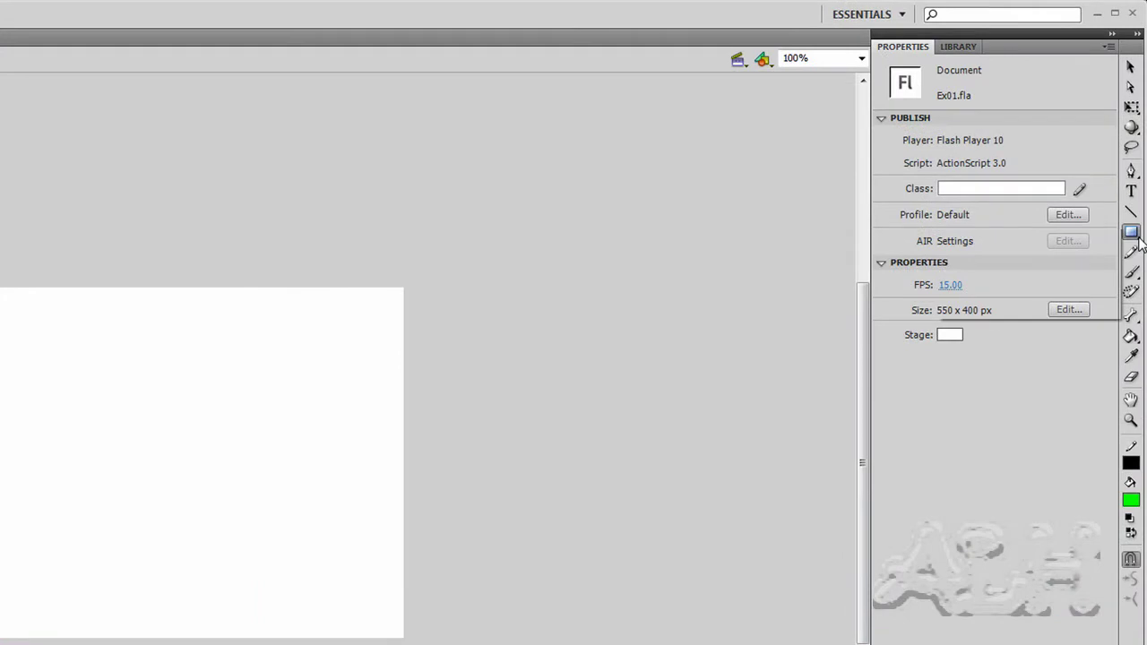
Try out the Rectangle, Line and Pencil tools, finishing with rectangle drawing active
click(1081, 145)
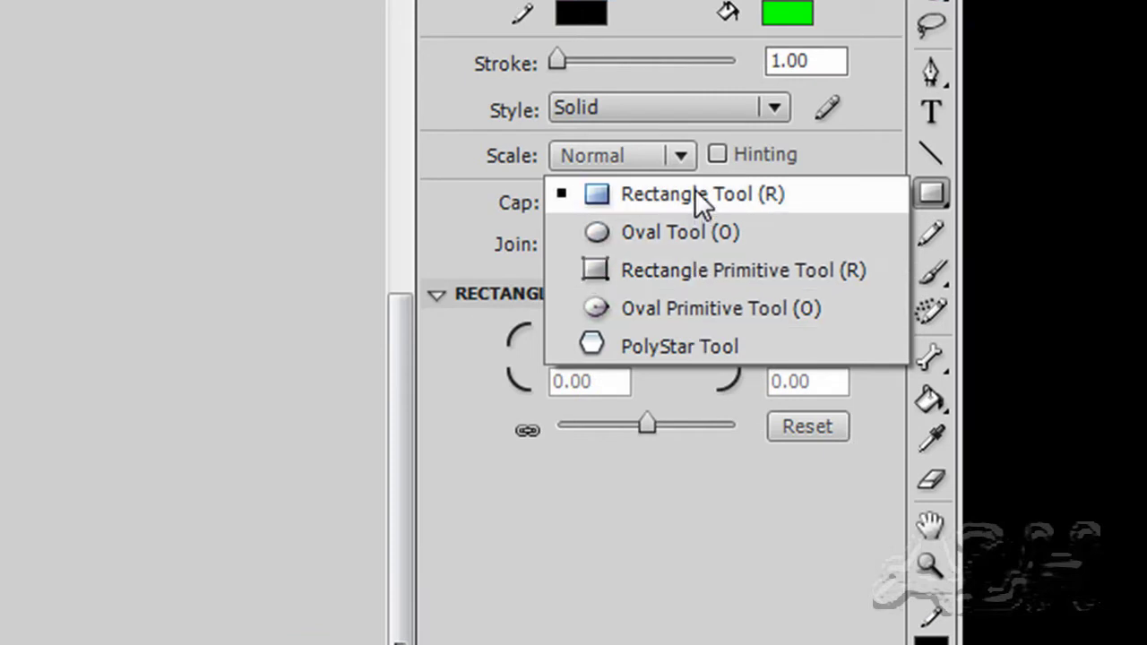
click(690, 190)
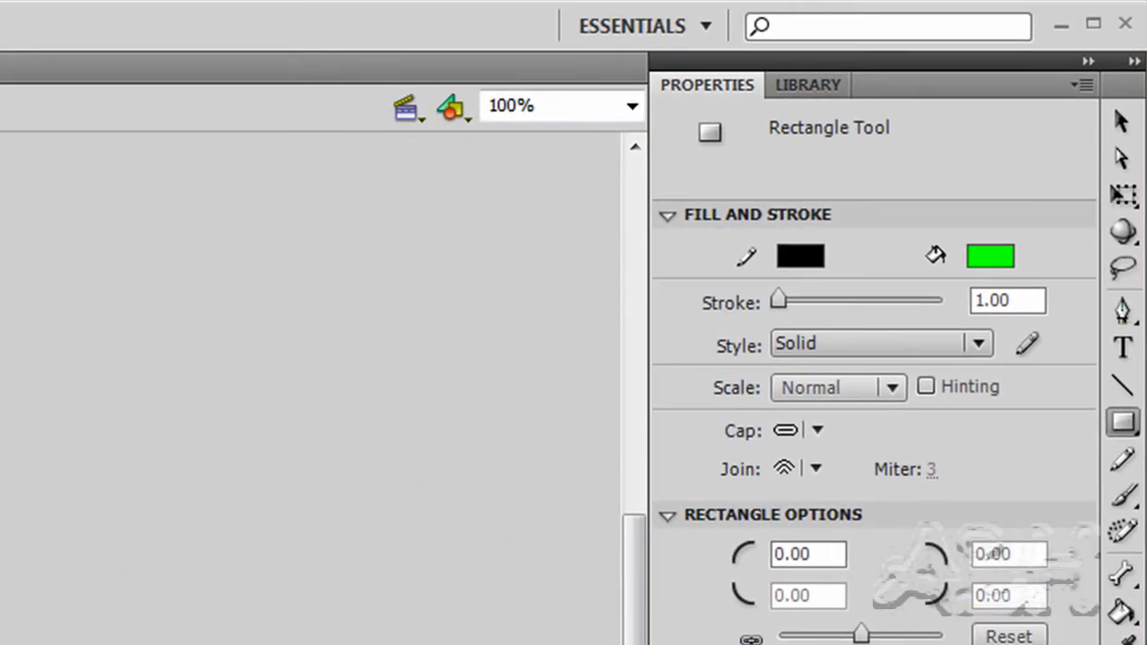
click(1122, 421)
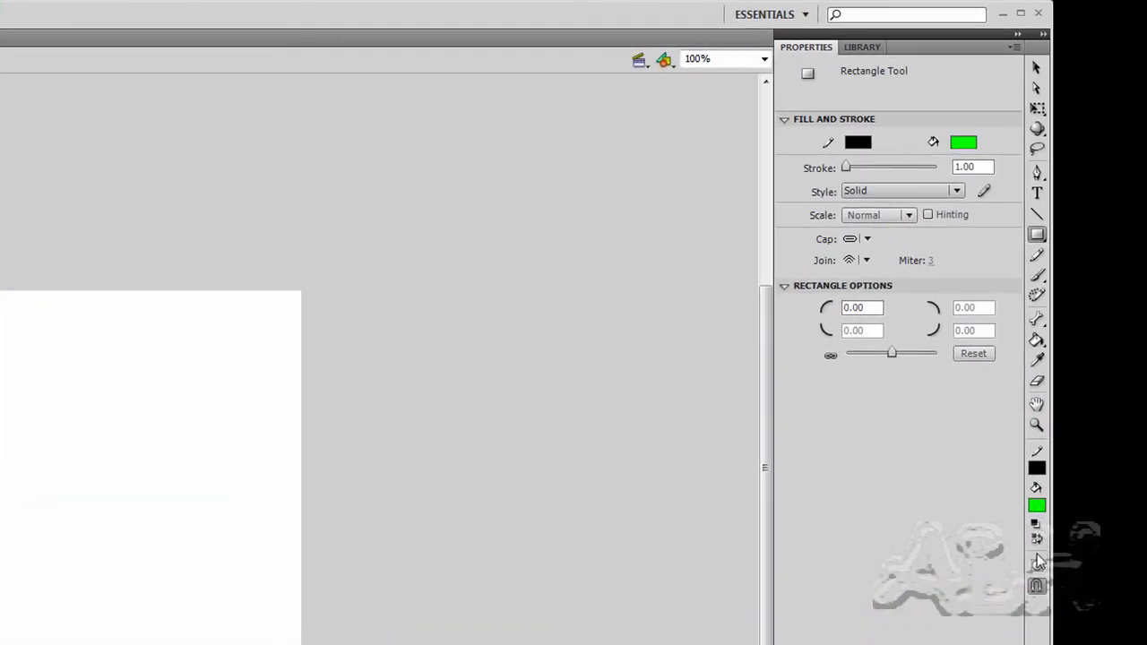
click(1037, 218)
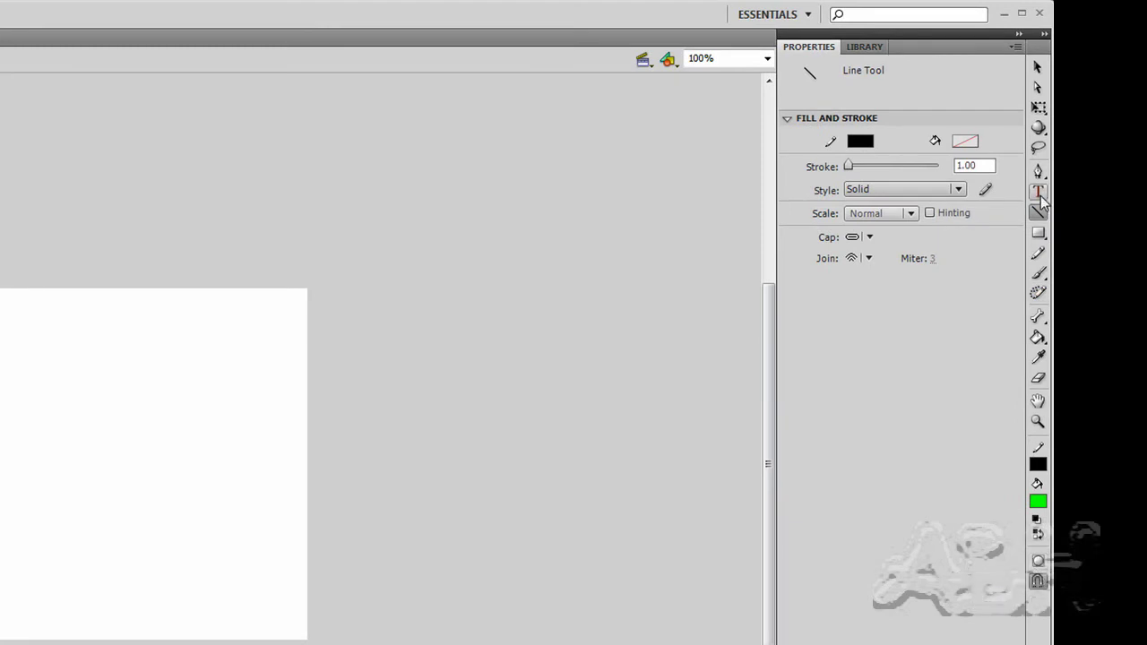
click(1038, 233)
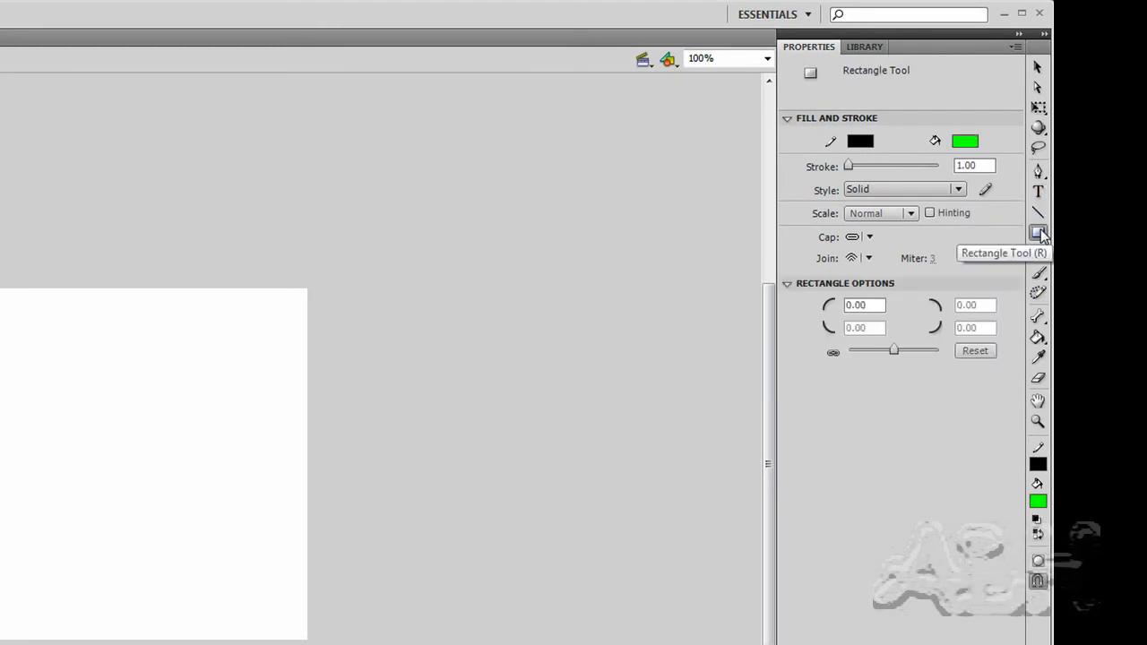
click(1038, 255)
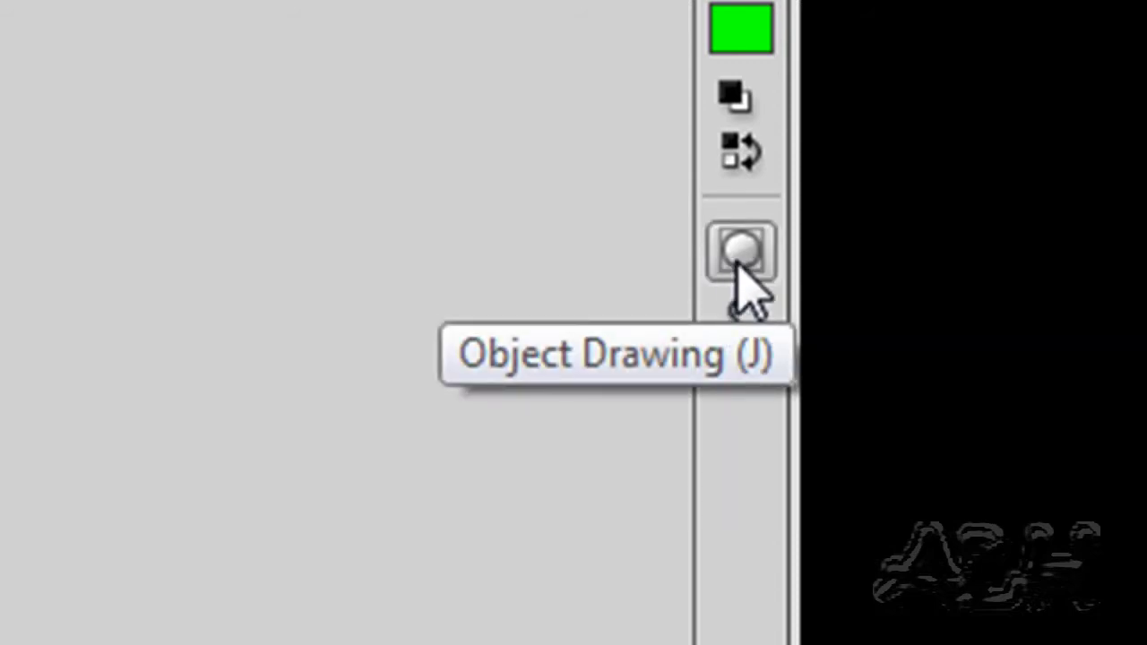
key(o)
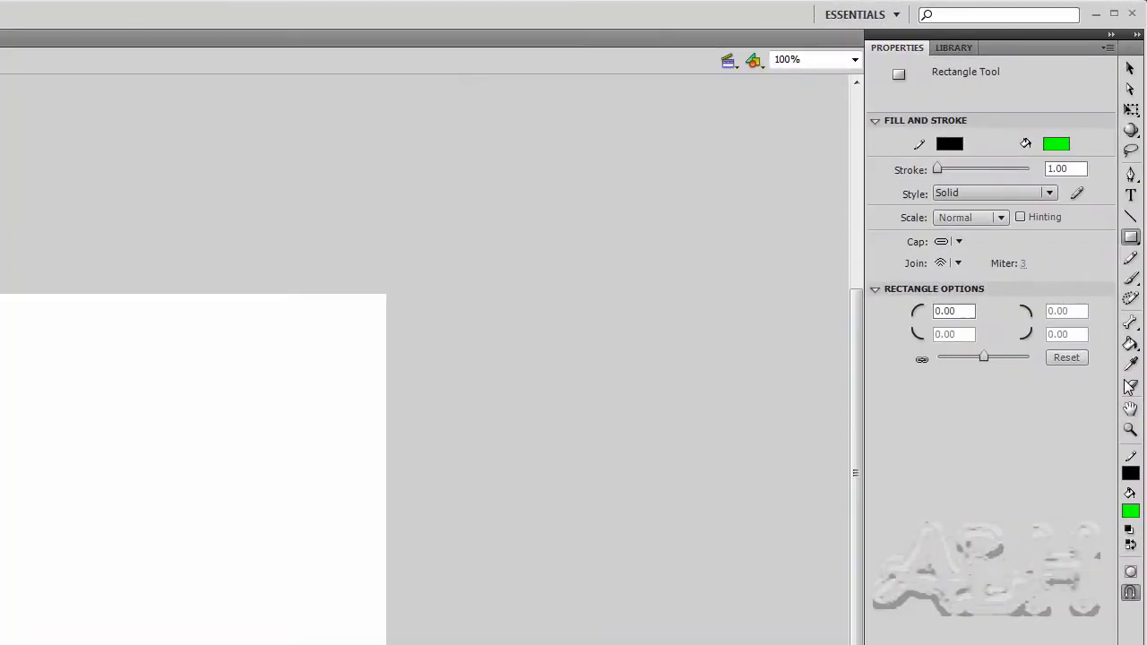
Switch to the Oval tool with a 12-point black stroke and bright green fill
click(1130, 238)
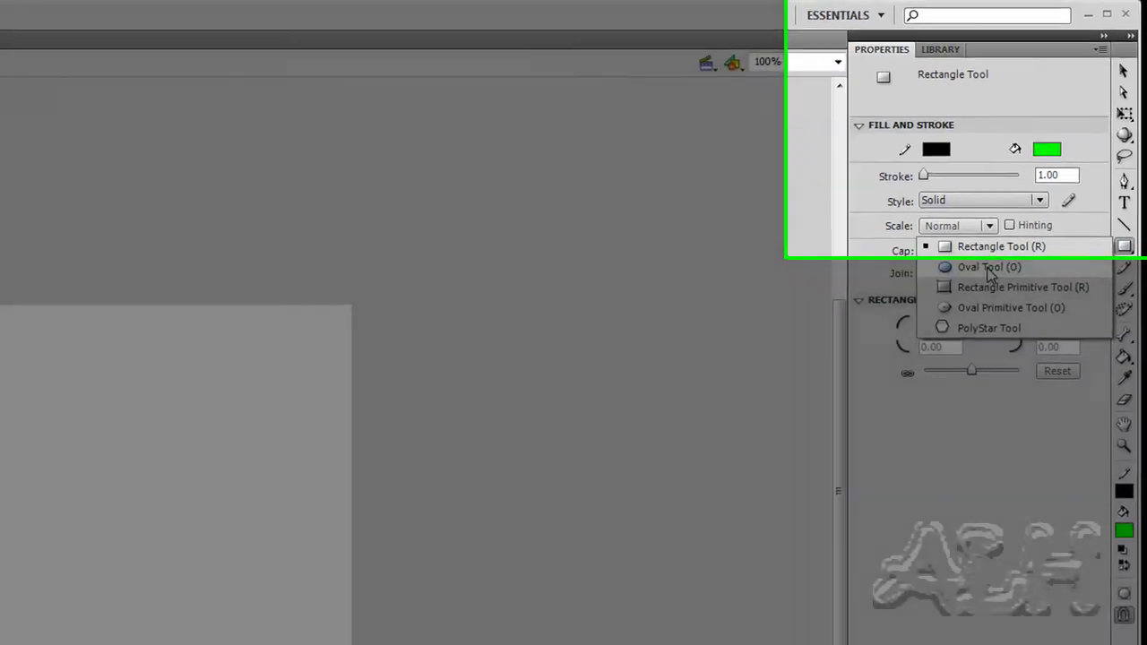
click(1001, 260)
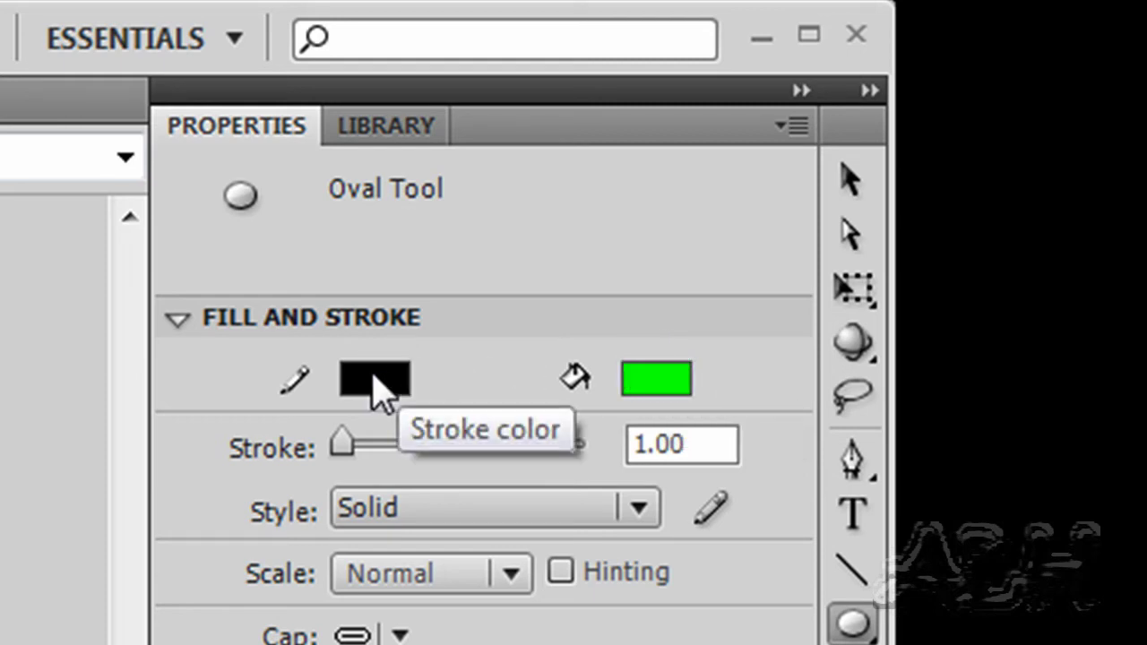
double_click(697, 444)
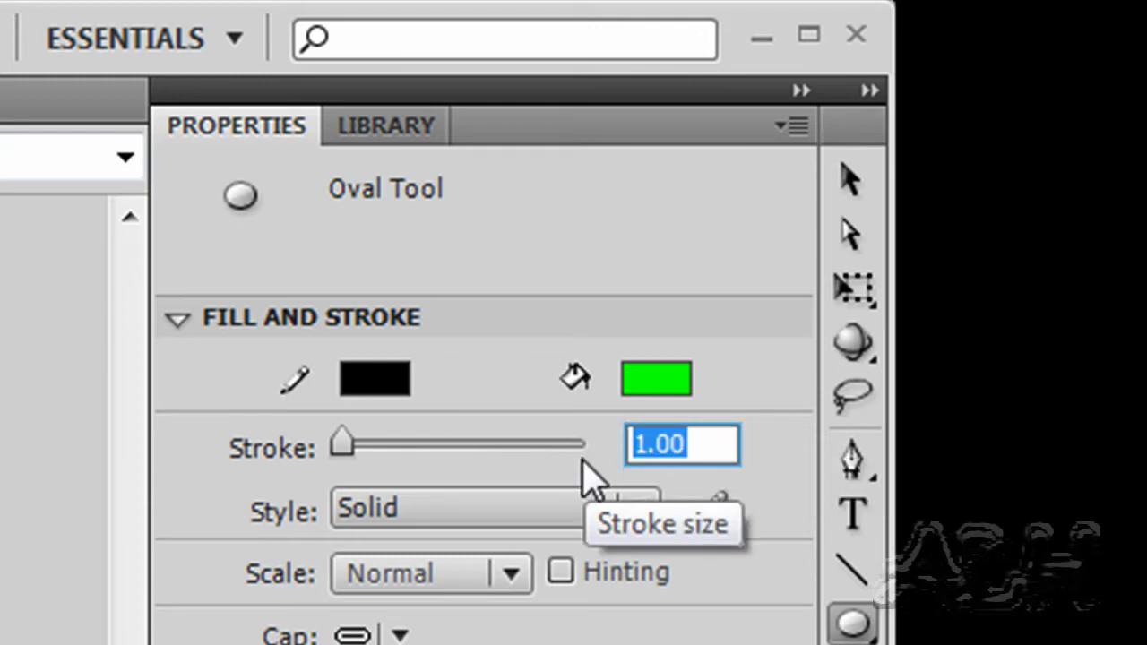
text(12)
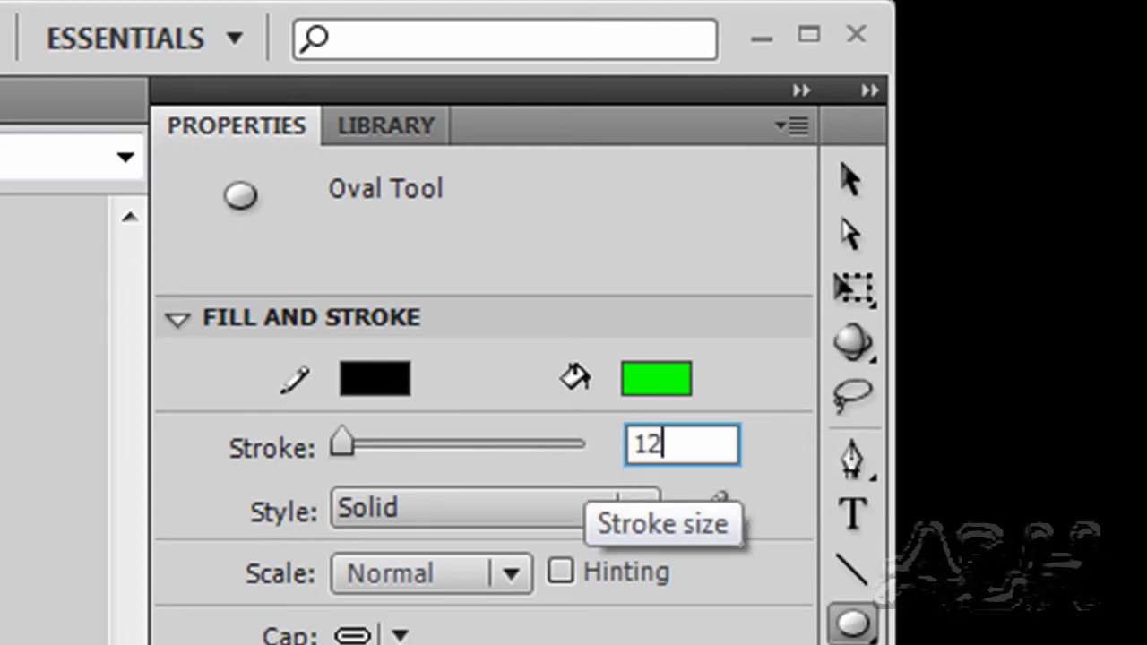
key(Return)
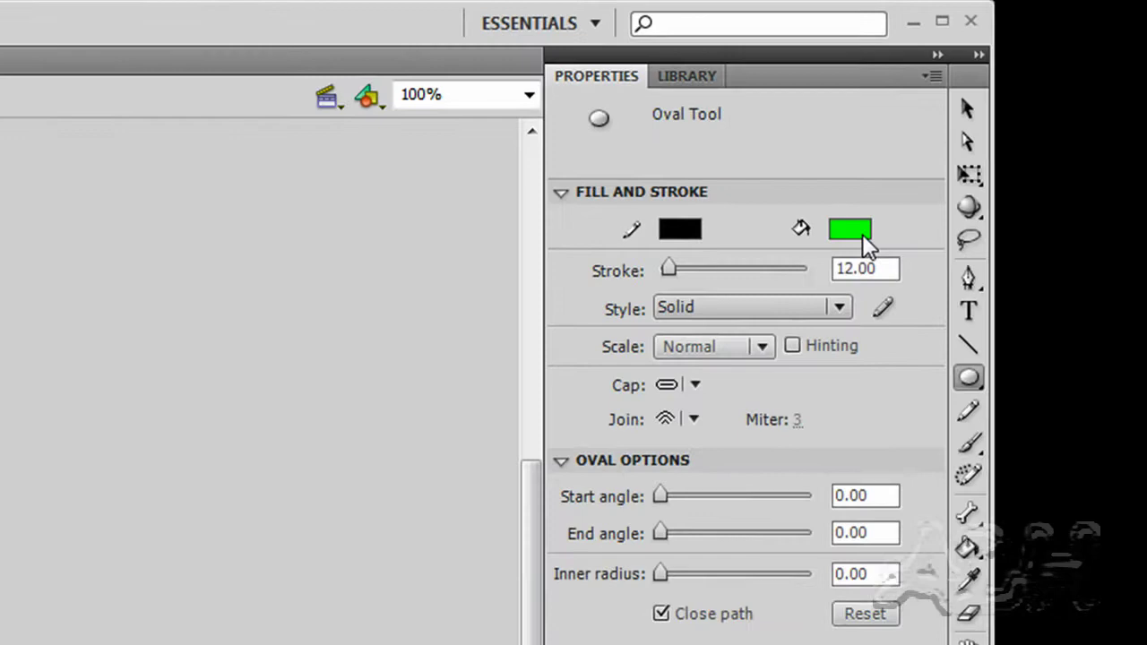
click(658, 381)
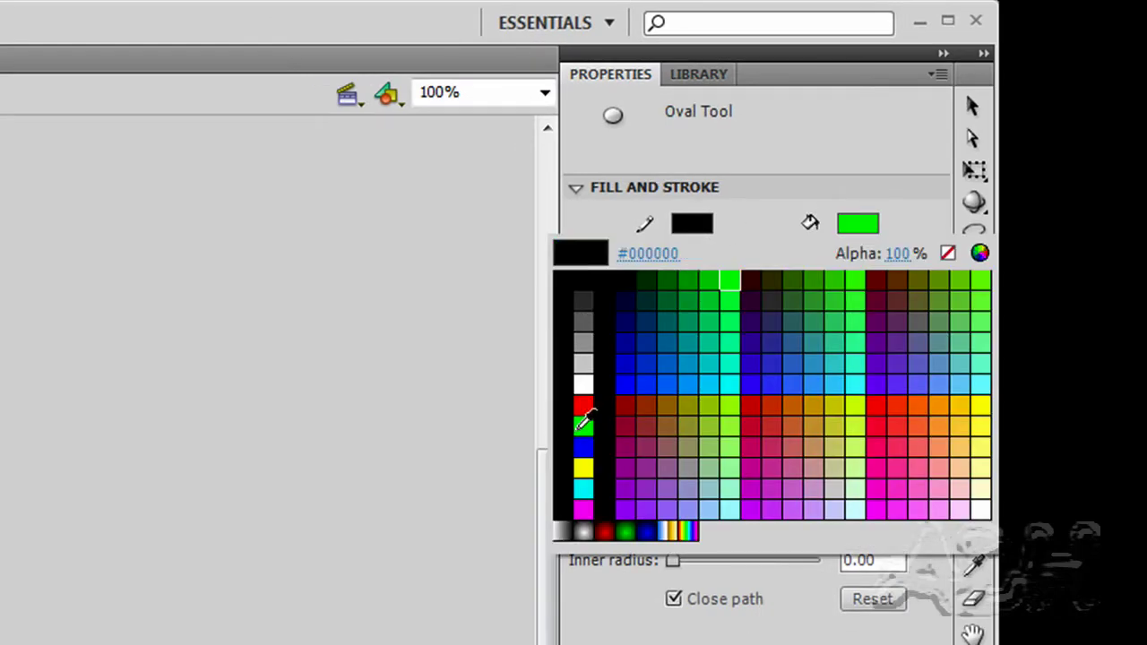
click(582, 424)
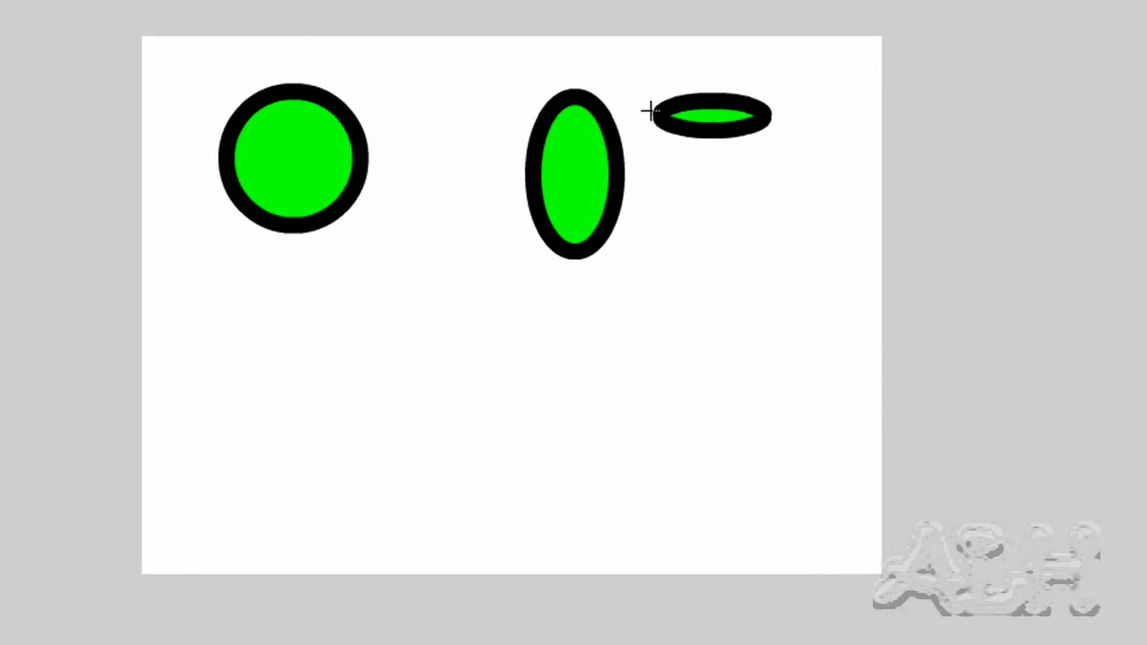
Undo the flat and tall ellipses, leaving only the green circle
click(107, 9)
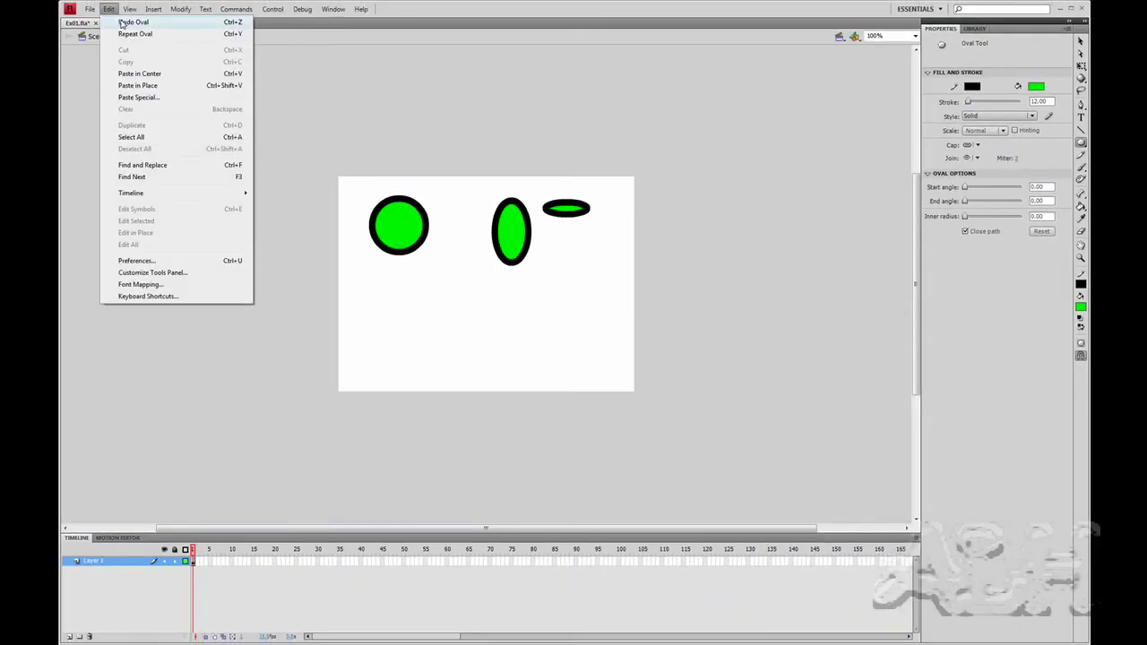
click(133, 23)
click(107, 9)
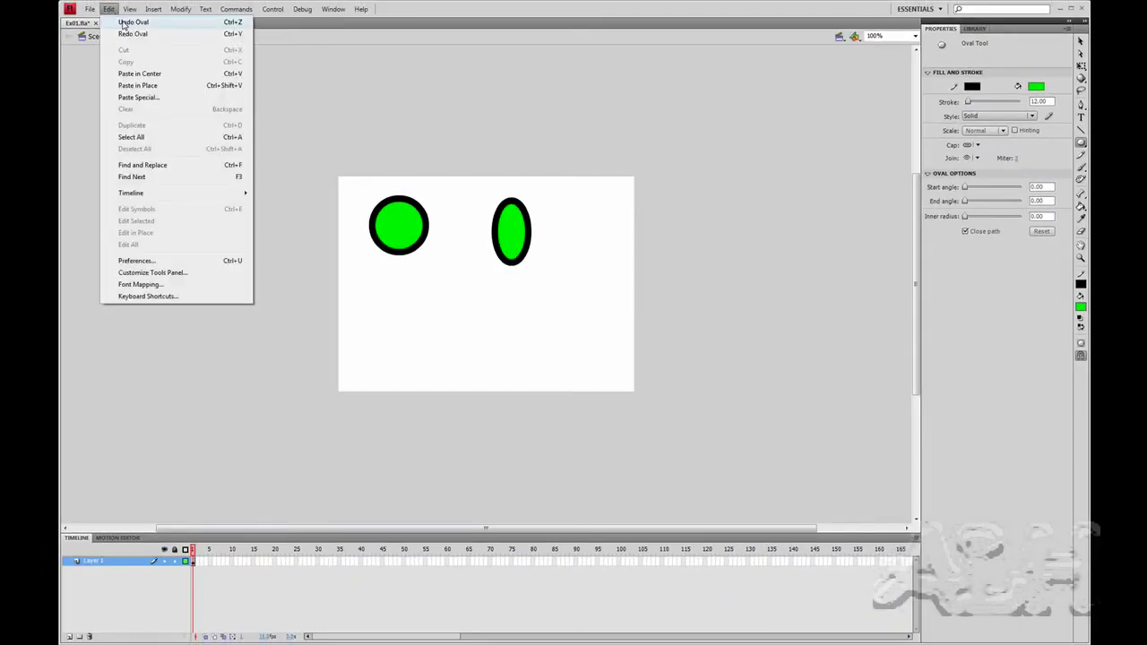
click(133, 23)
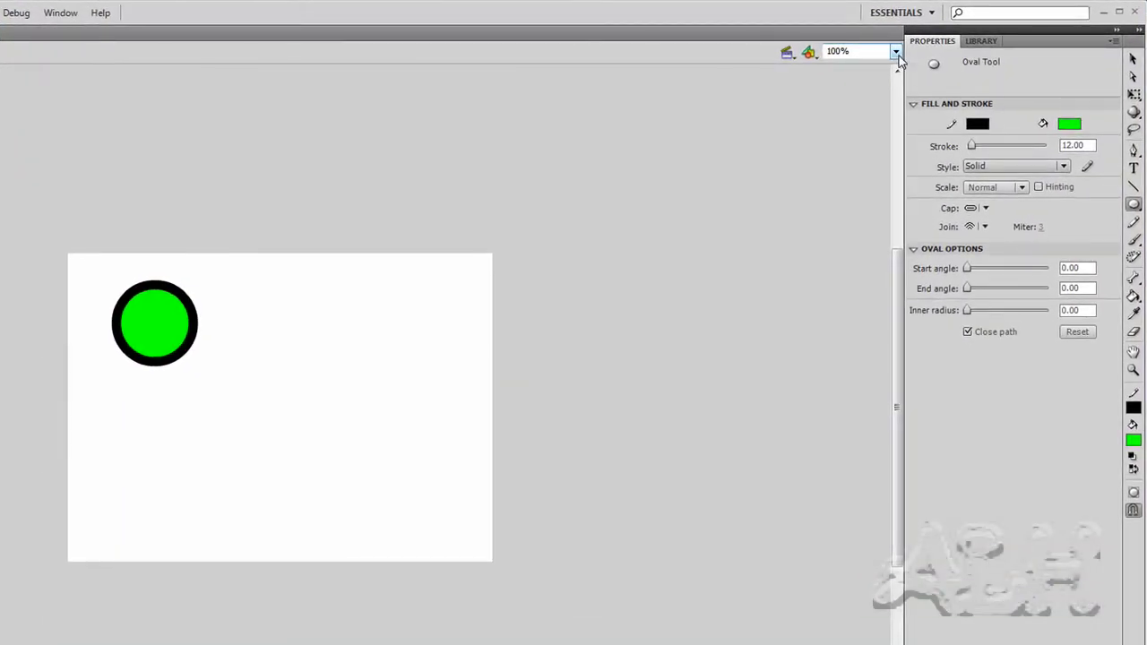
Zoom the stage to 400% and pan until the green circle is in view
click(892, 51)
click(895, 55)
click(846, 134)
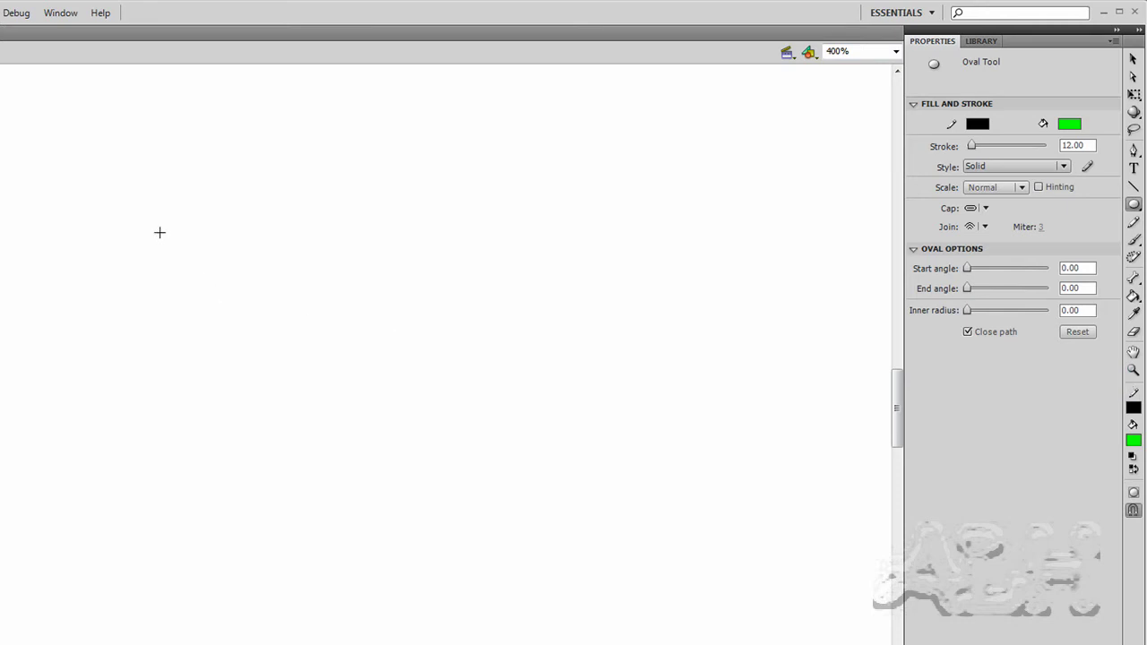
key(space)
drag(49, 144, 609, 524)
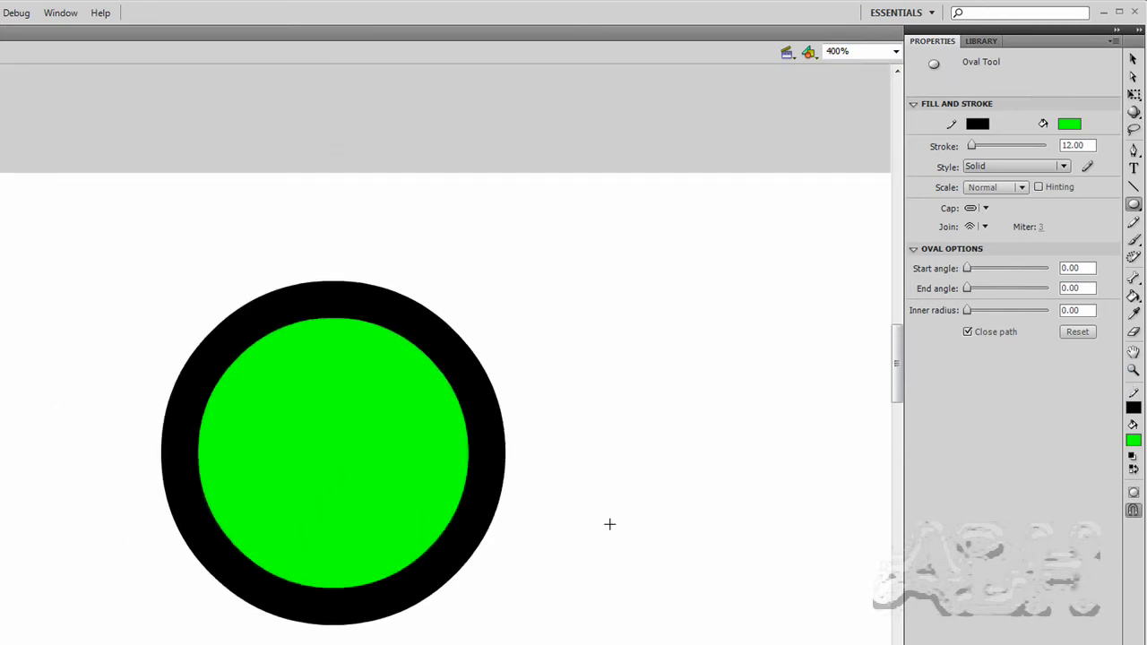
With the Selection tool, select the circle's green fill, then its black stroke
click(1133, 61)
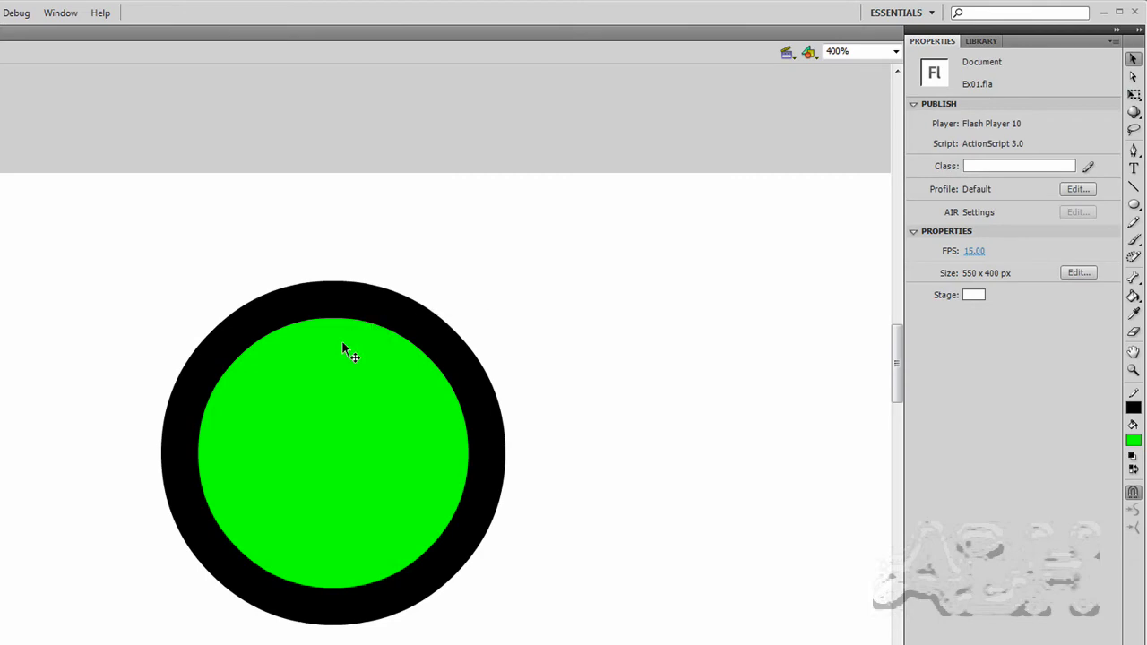
click(318, 388)
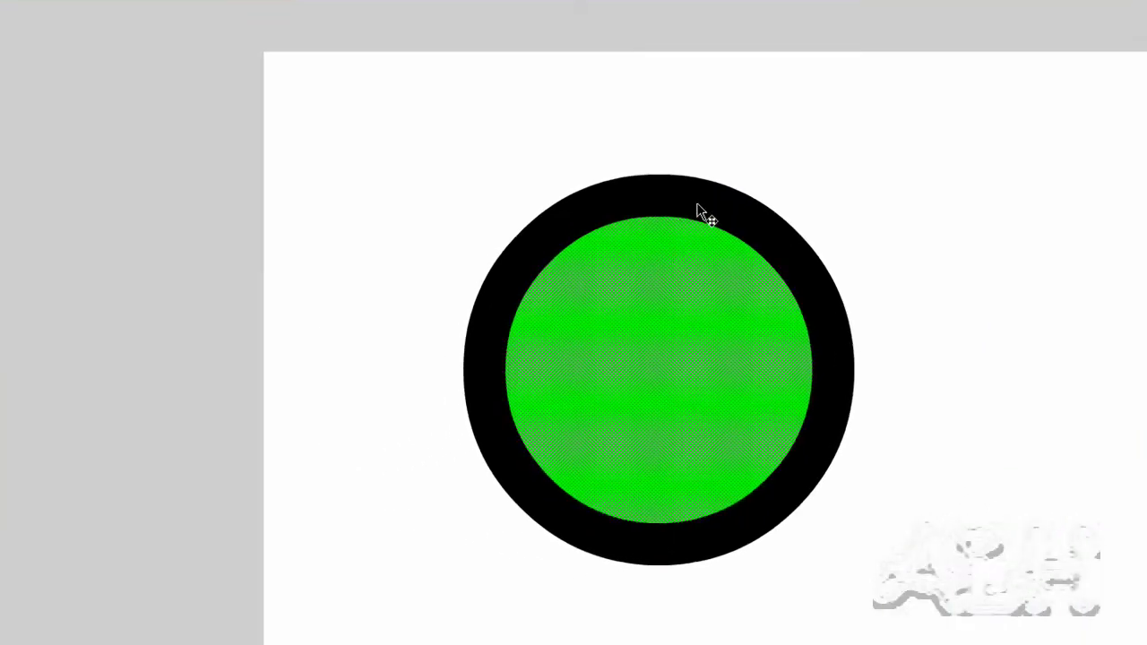
click(698, 206)
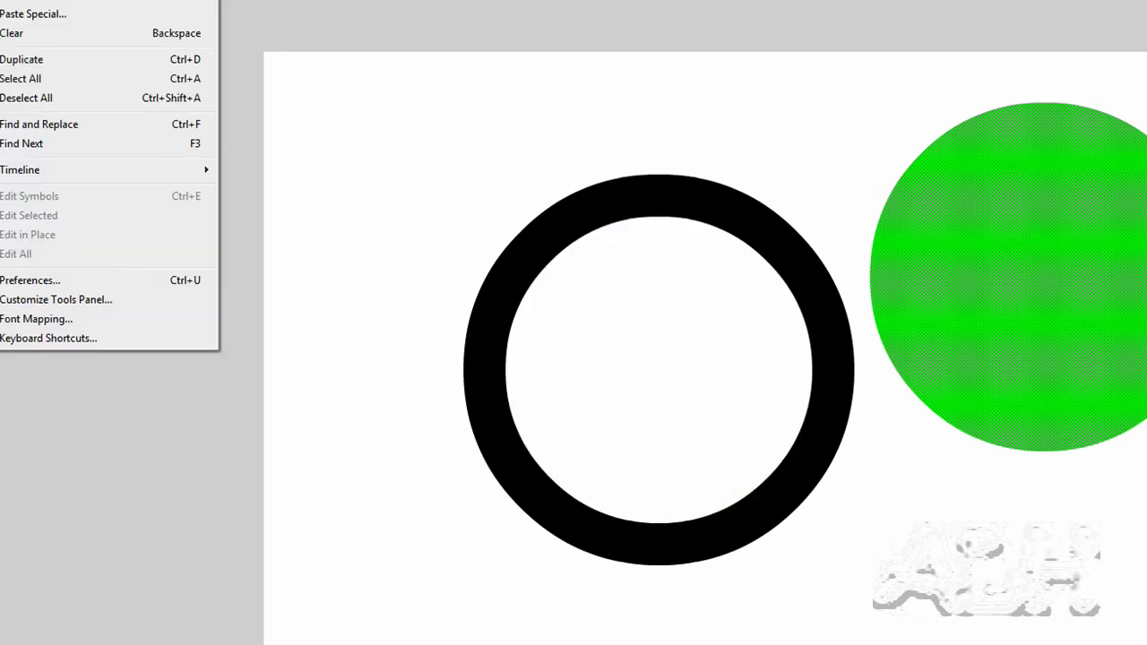
Select the entire black stroke ring and move it to the right of the fill
key(ctrl+z)
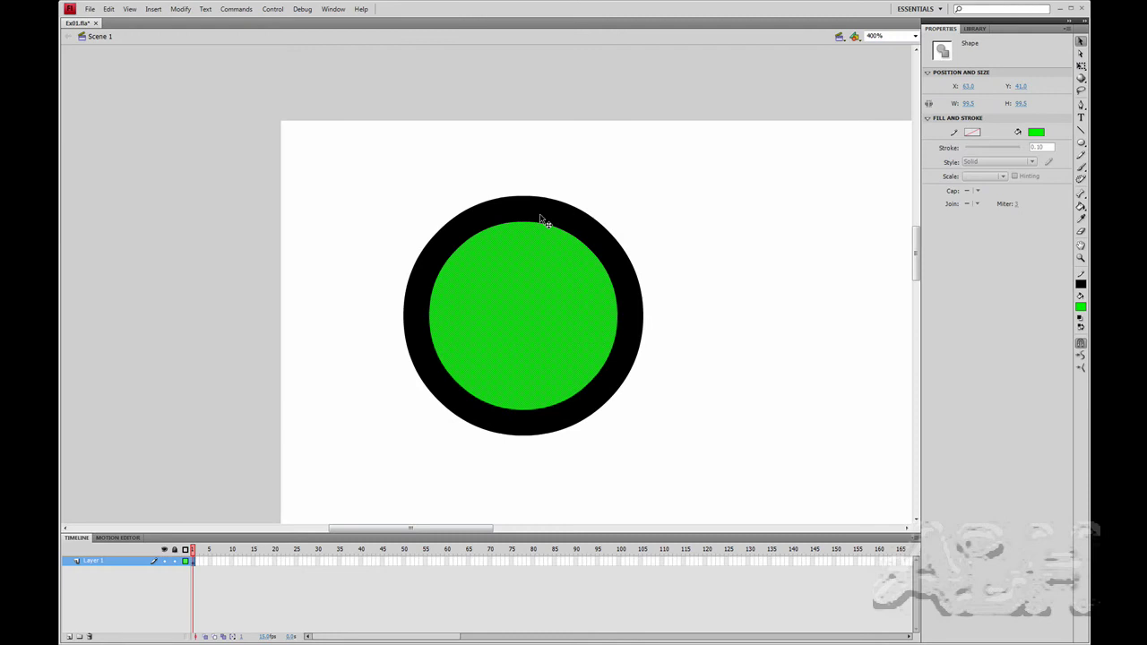
double_click(541, 218)
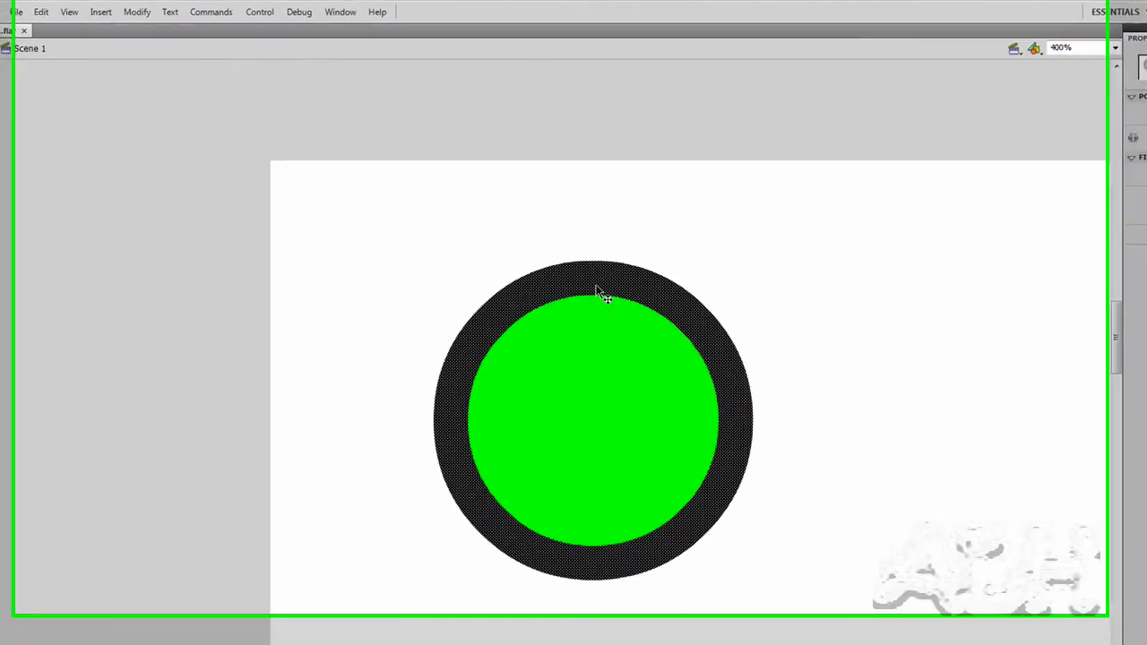
drag(535, 227, 761, 210)
drag(917, 281, 975, 303)
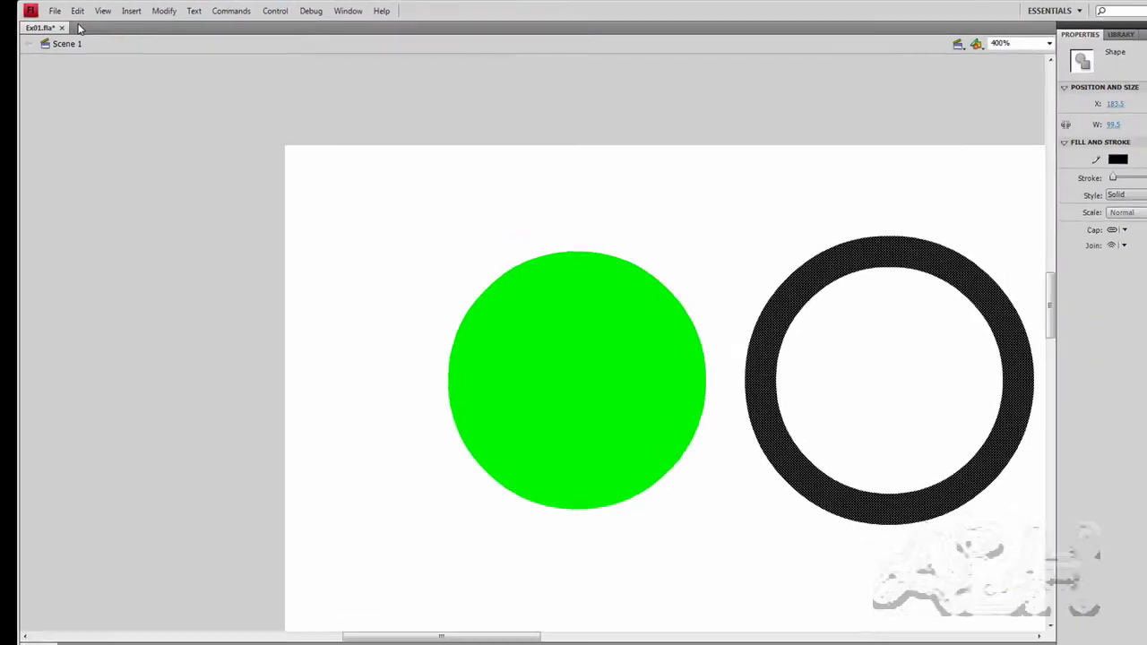
Undo the ring move to restore the circle, then review stroke colours with the Oval tool
click(27, 14)
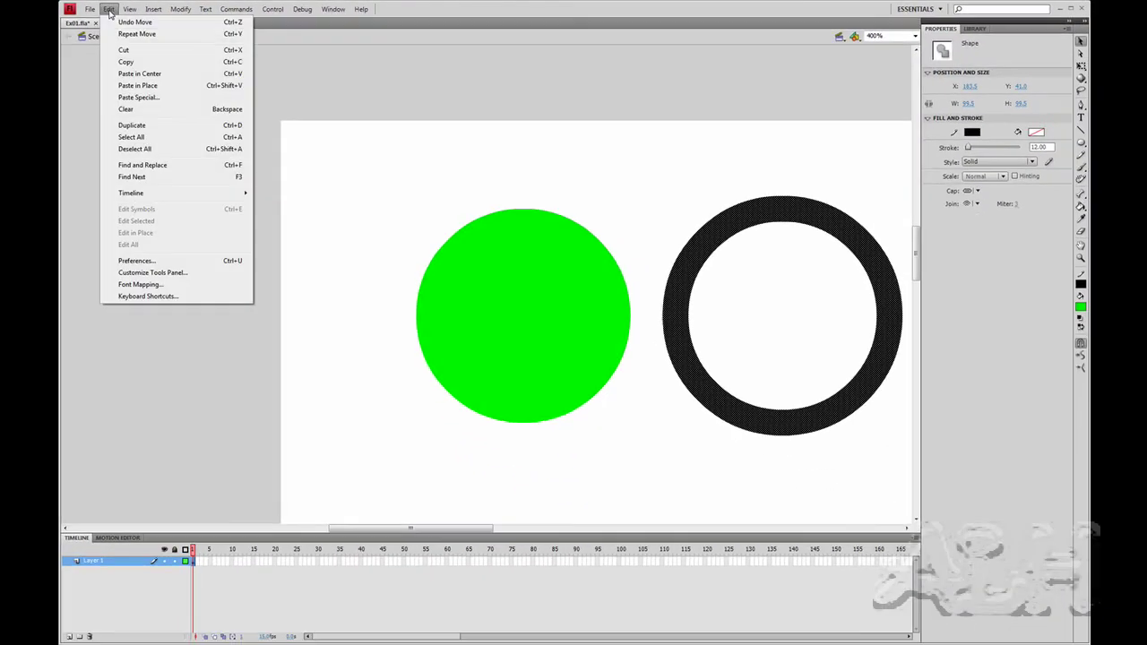
click(135, 23)
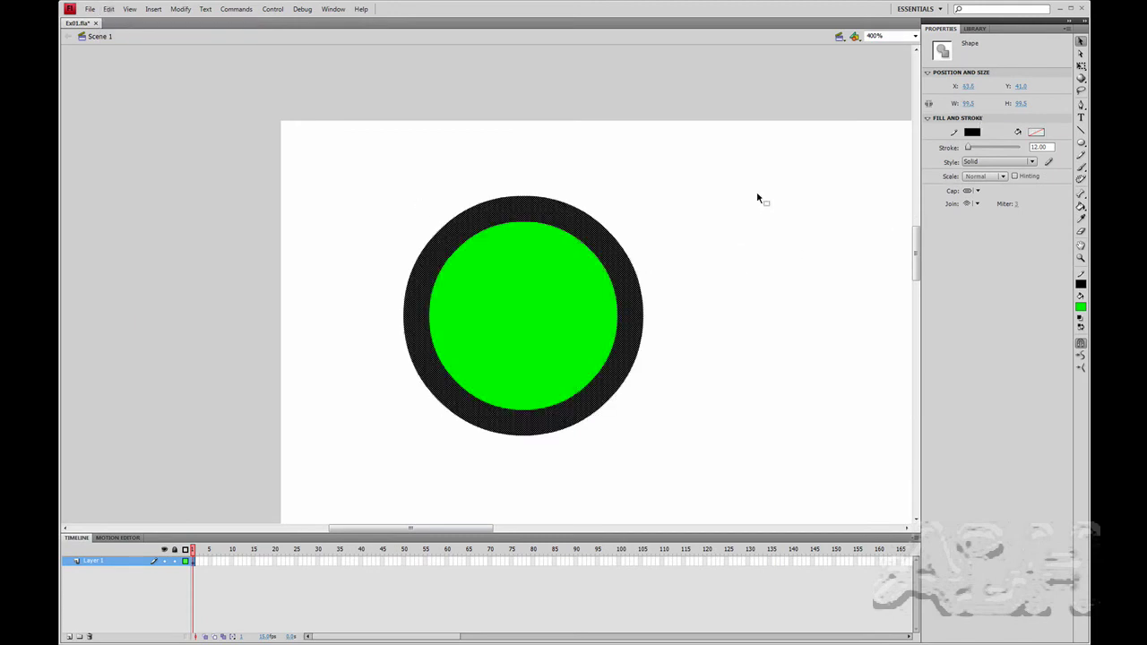
click(1080, 143)
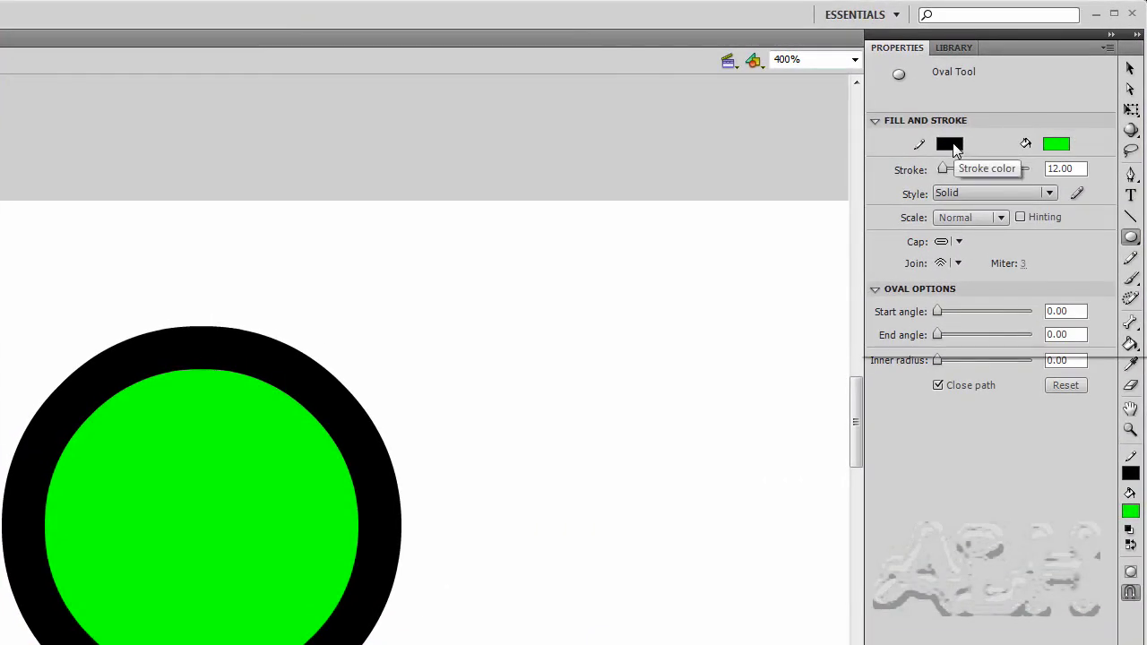
click(953, 146)
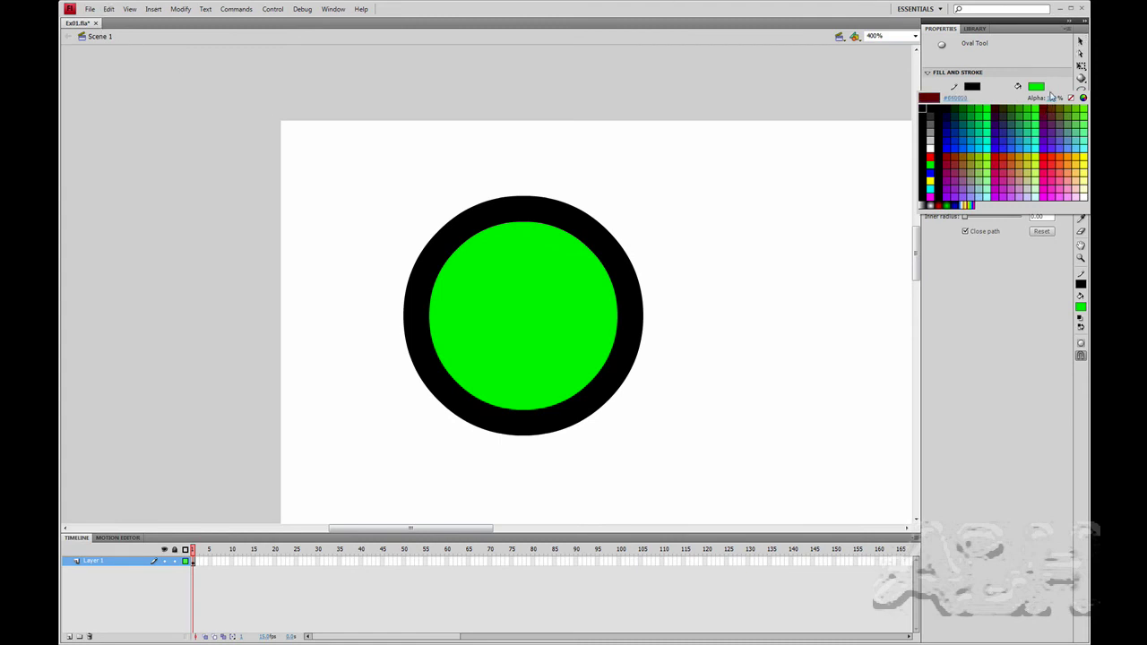
key(Escape)
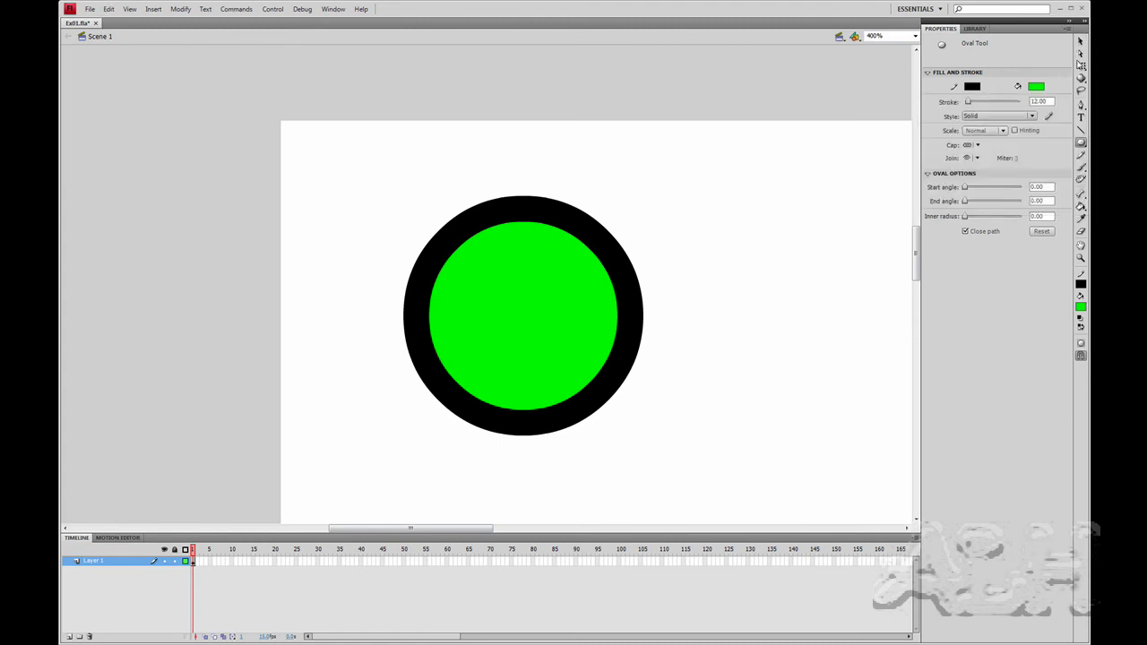
click(1081, 42)
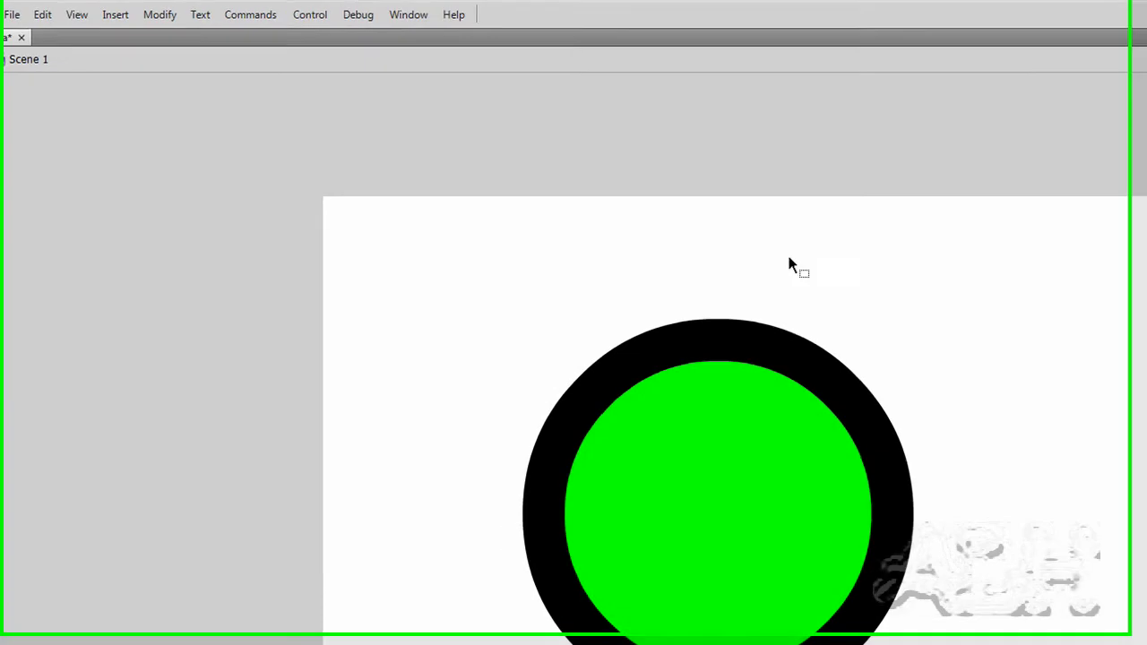
drag(566, 156, 639, 299)
drag(922, 500, 1041, 585)
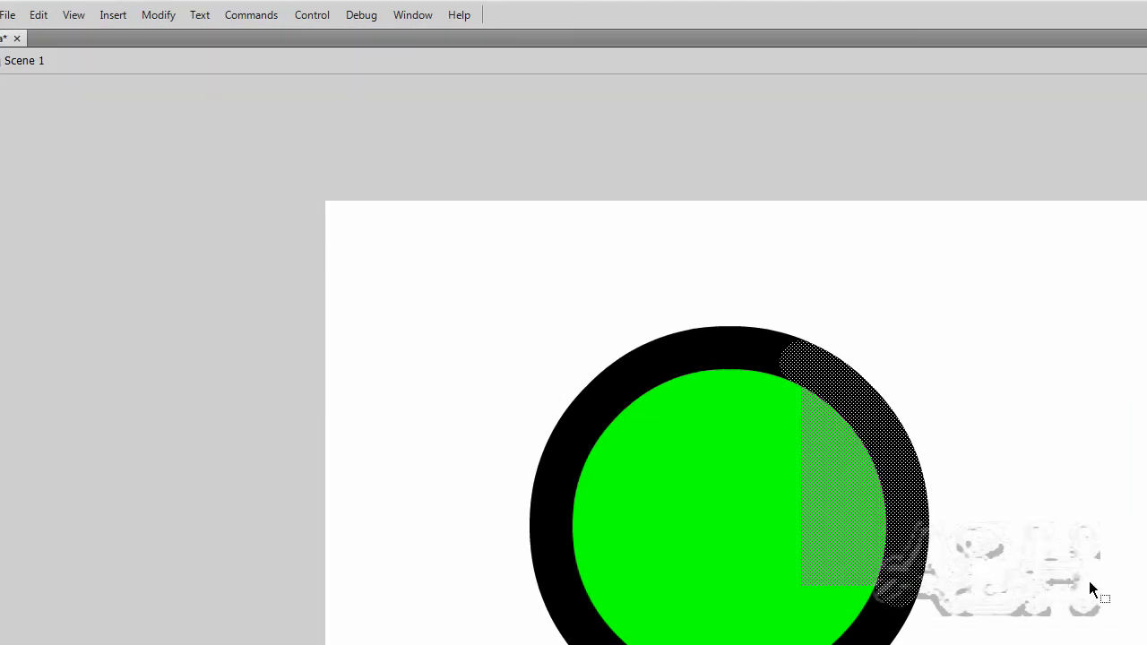
drag(905, 499, 1033, 484)
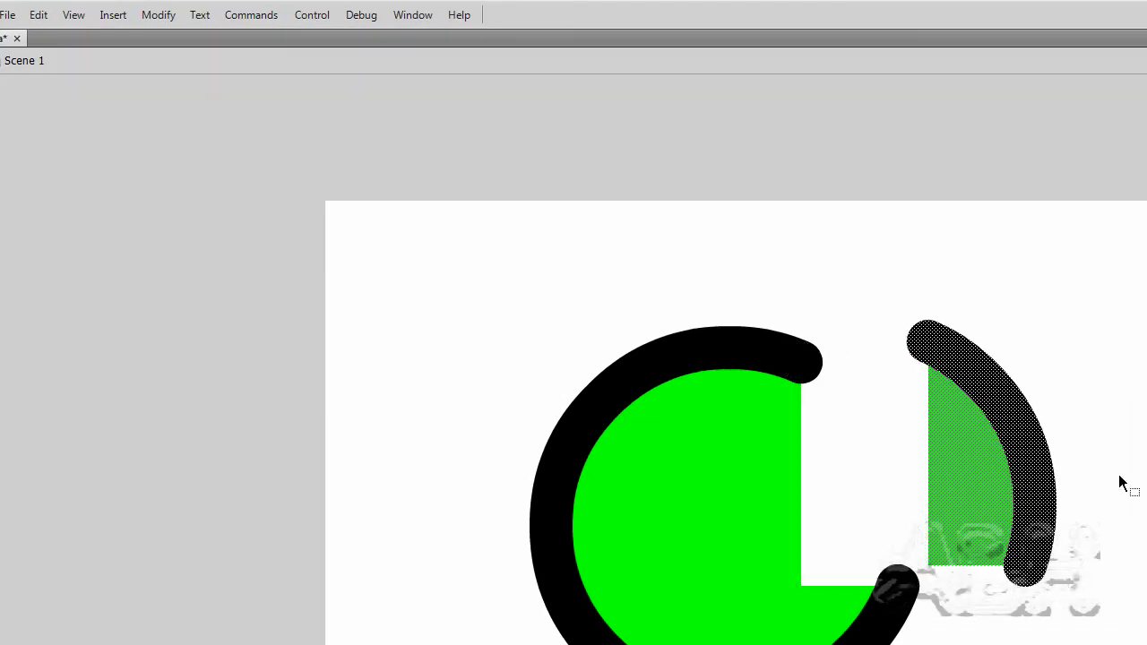
key(ctrl+z)
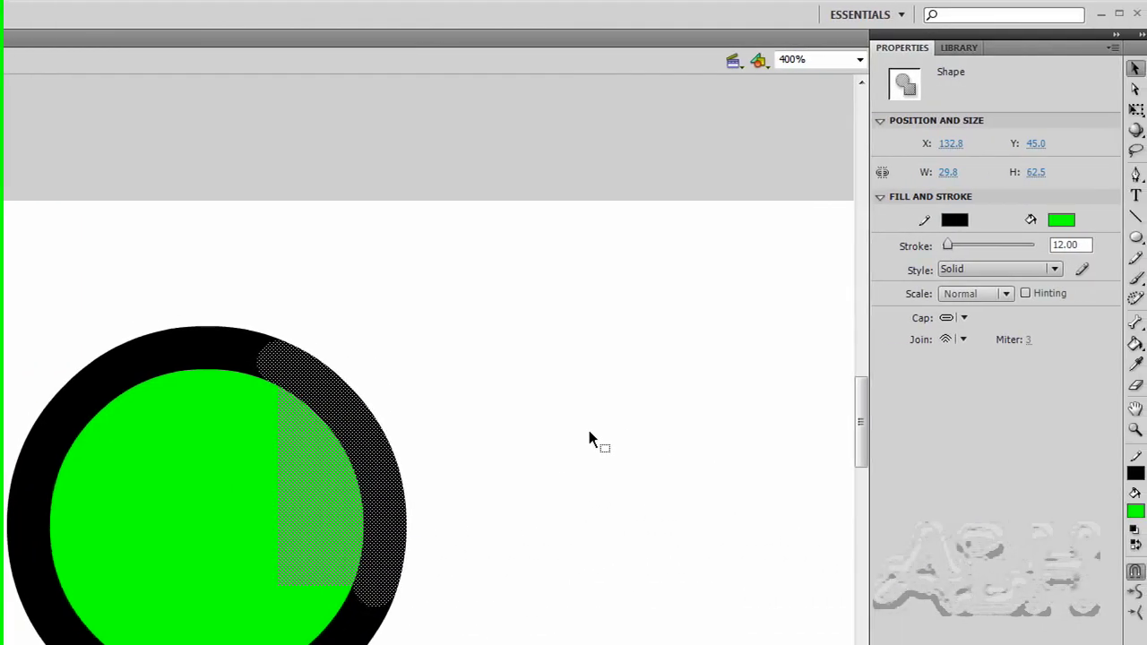
click(1059, 218)
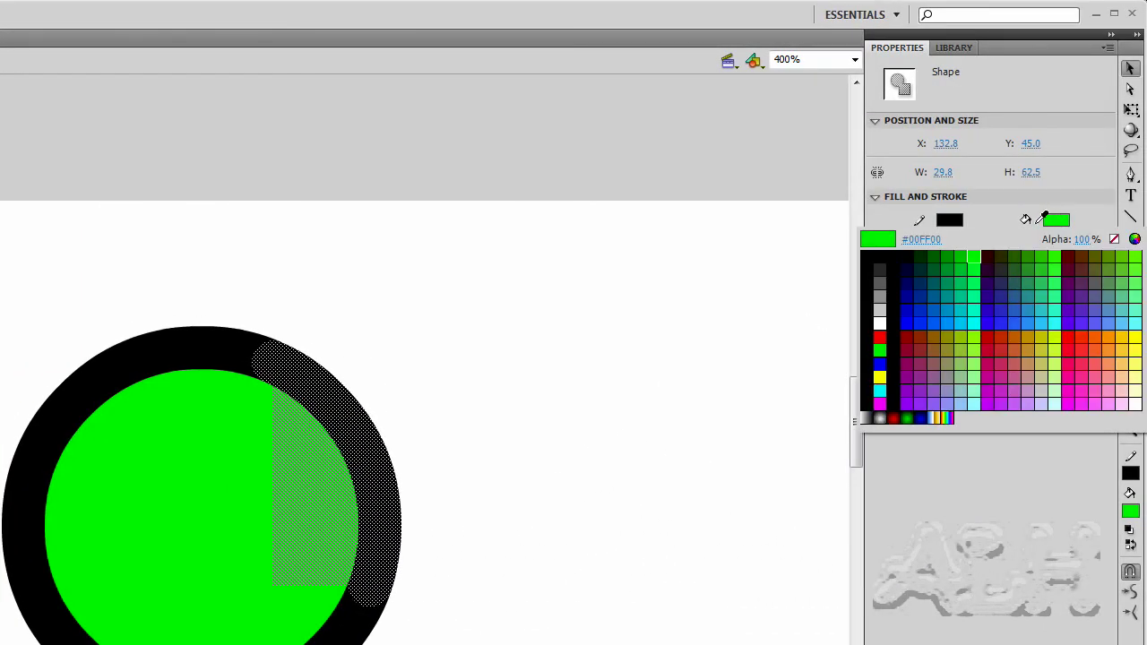
click(907, 323)
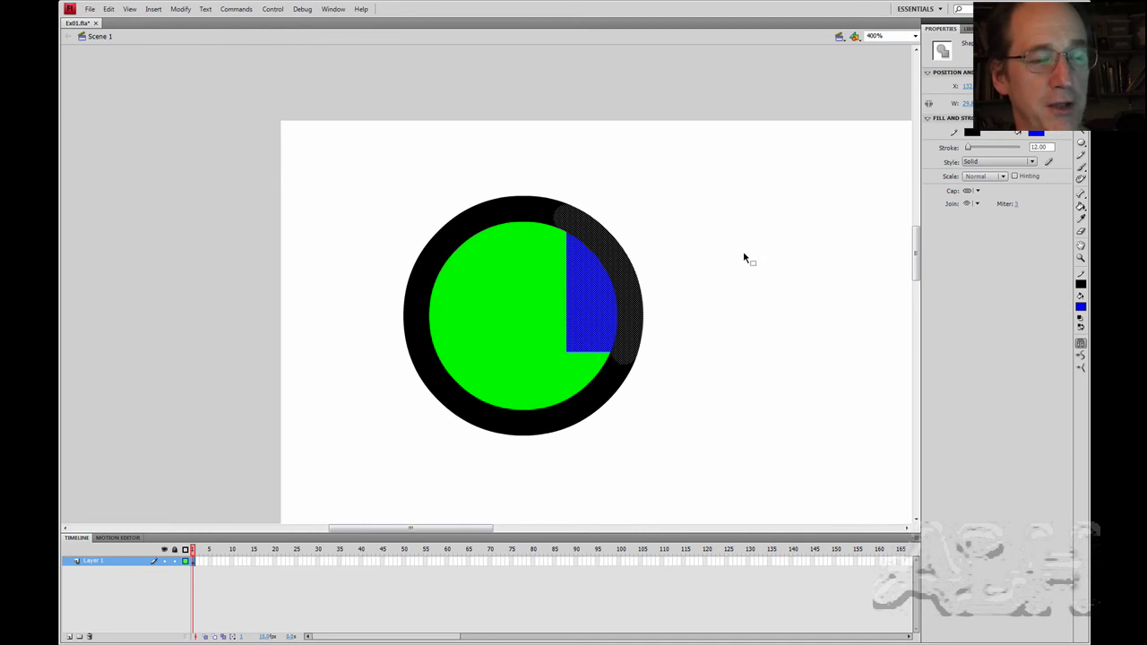
key(ctrl+z)
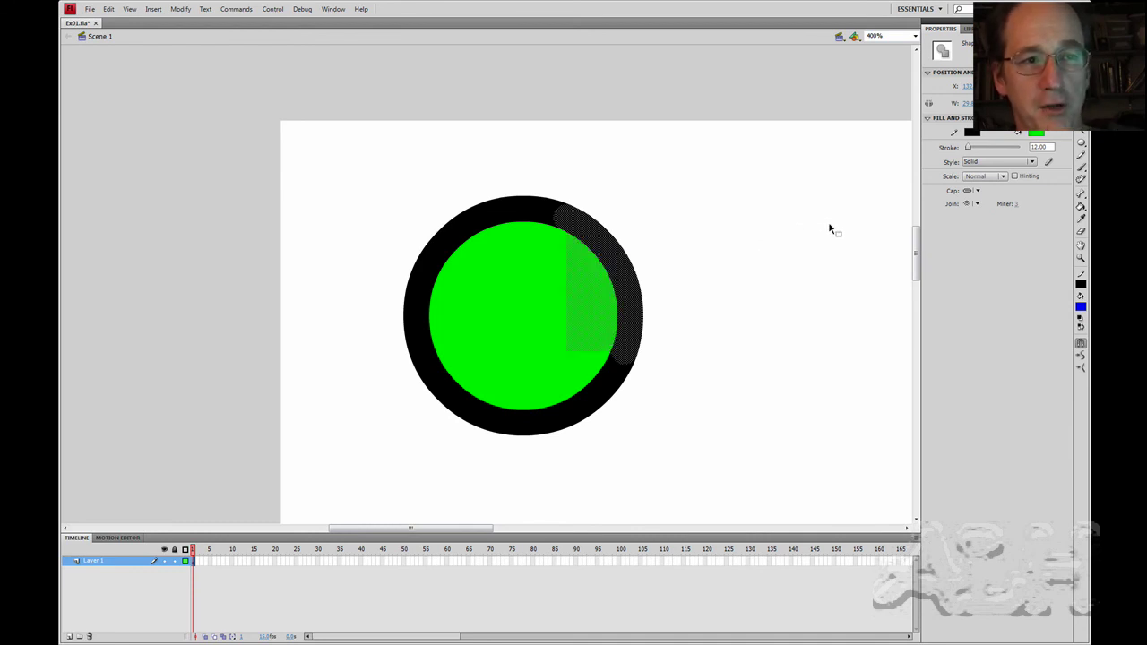